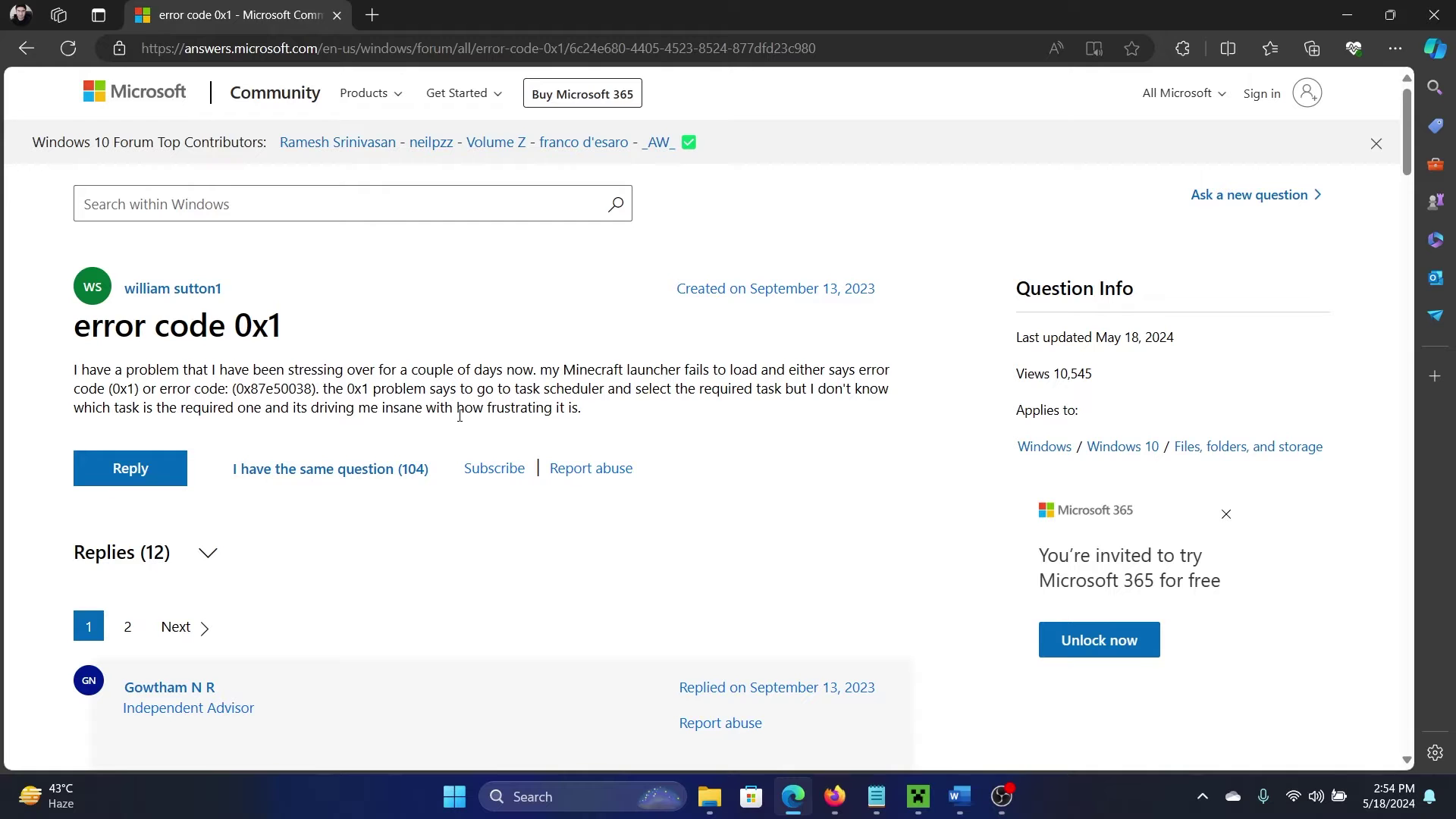
scroll(460, 415, "down", 5)
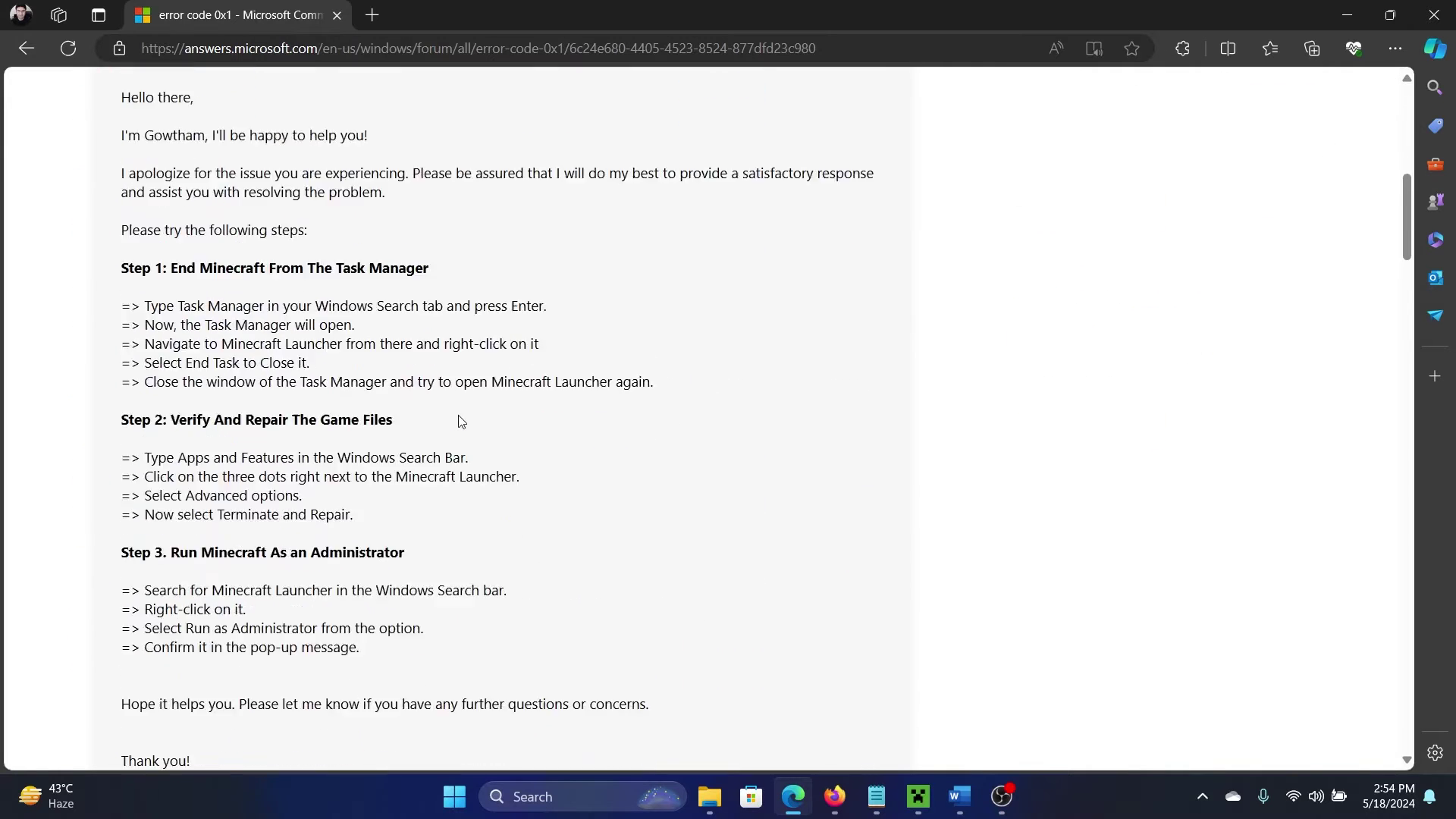
scroll(464, 398, "down", 1)
scroll(282, 305, "down", 2)
scroll(292, 315, "up", 1)
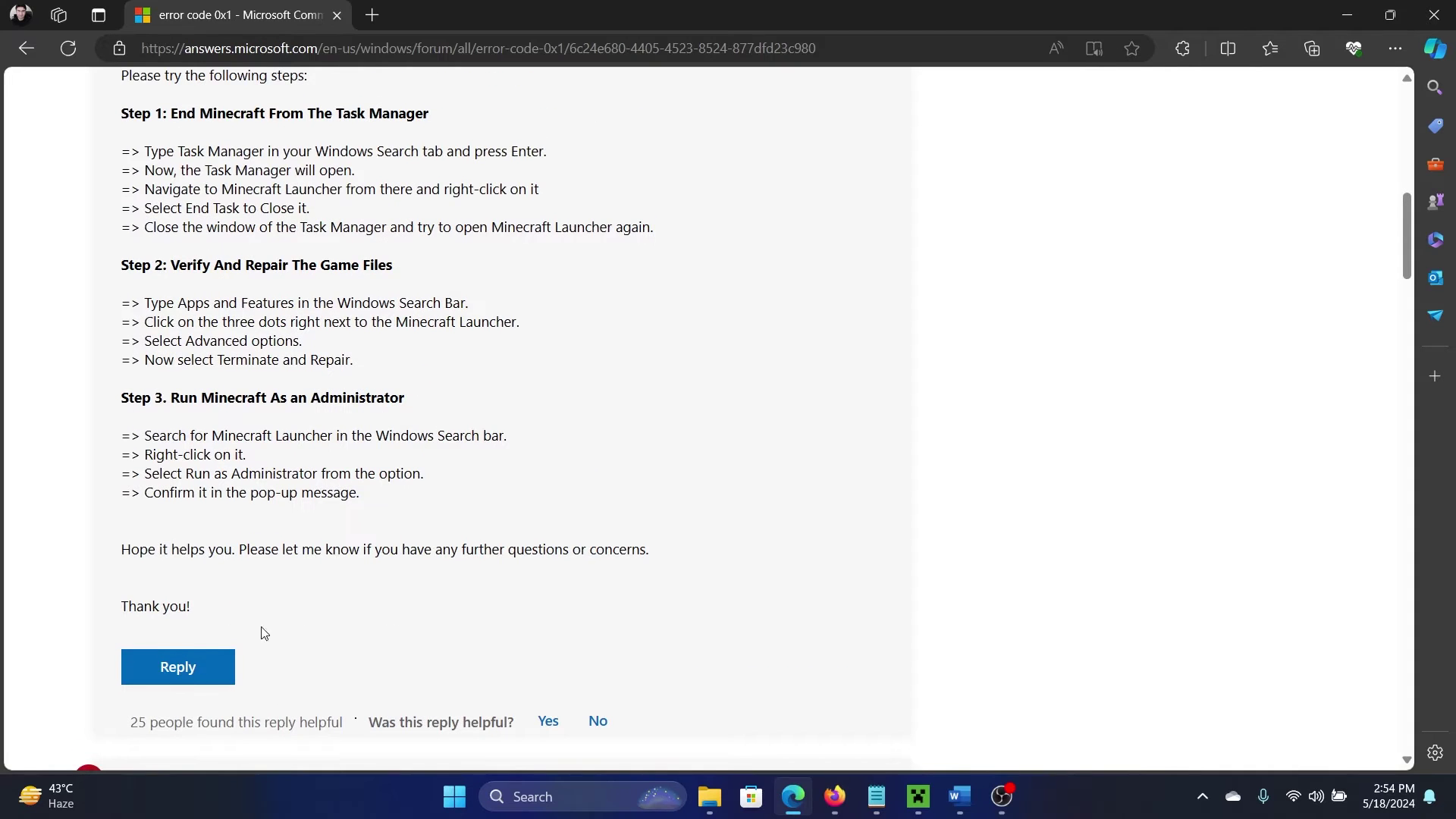
scroll(352, 589, "up", 1)
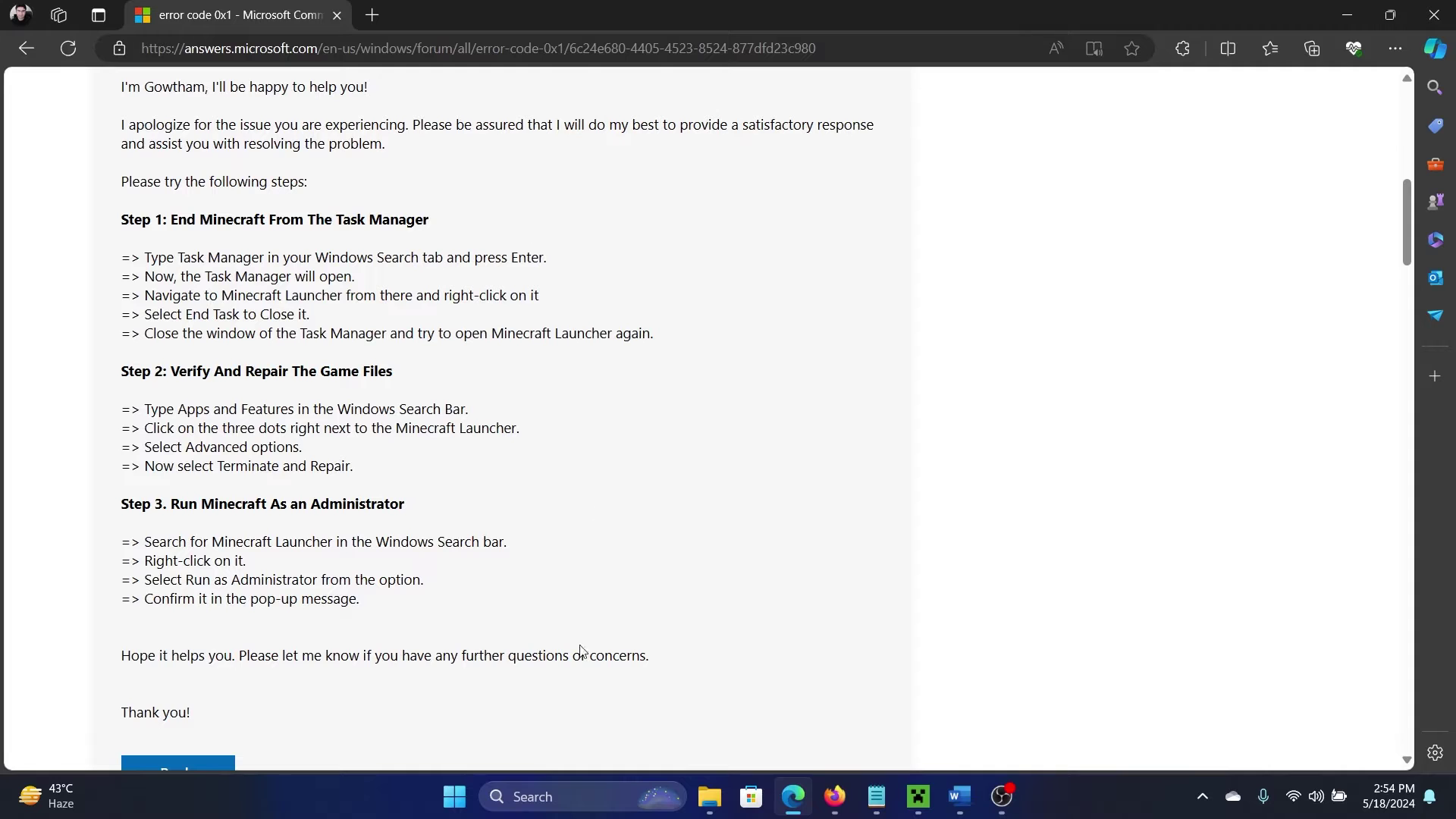
- Open Task Manager via search, end the Minecraft Launcher task, and close Task Manager
left_click(612, 787)
type("task")
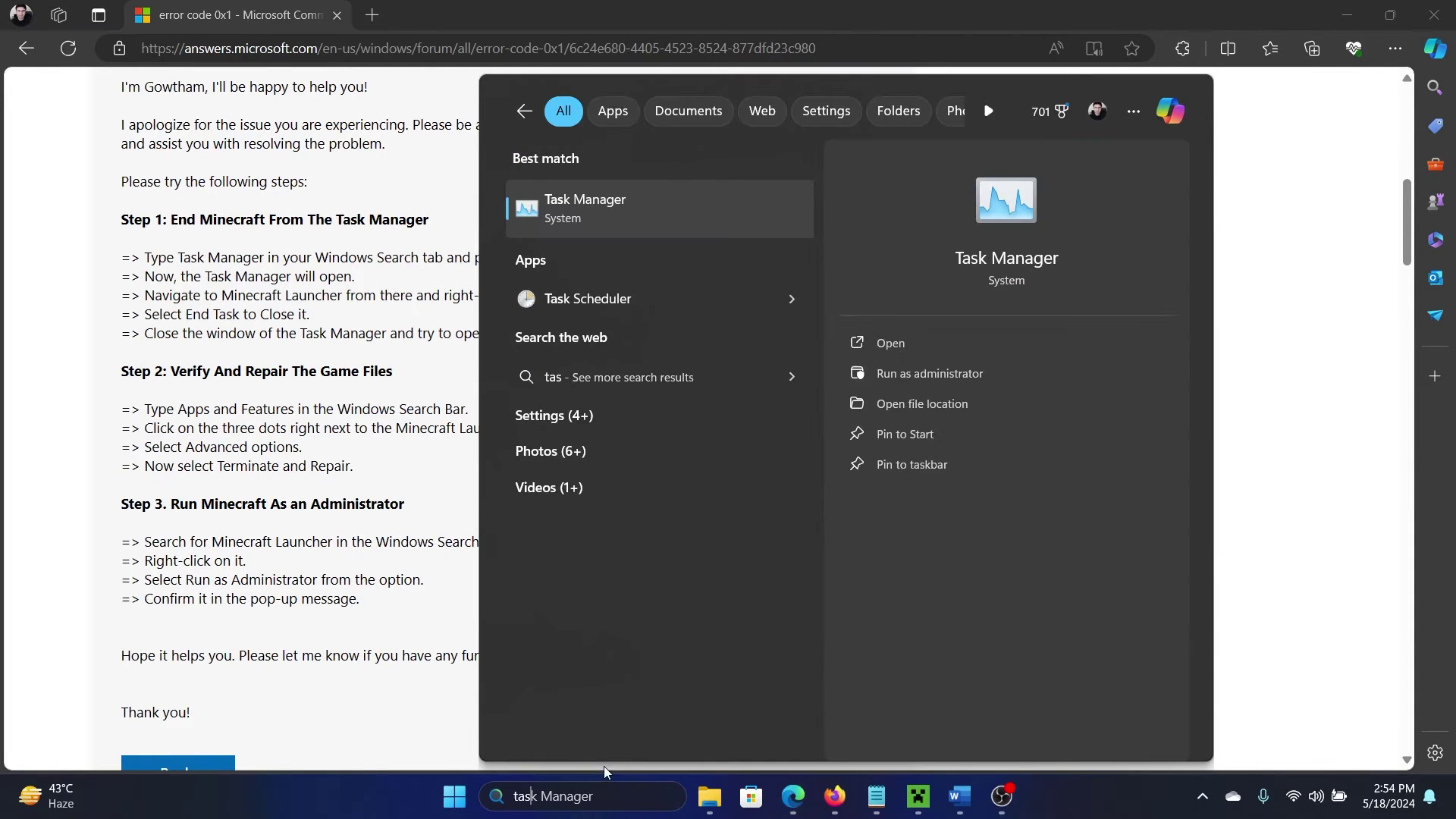
left_click(672, 212)
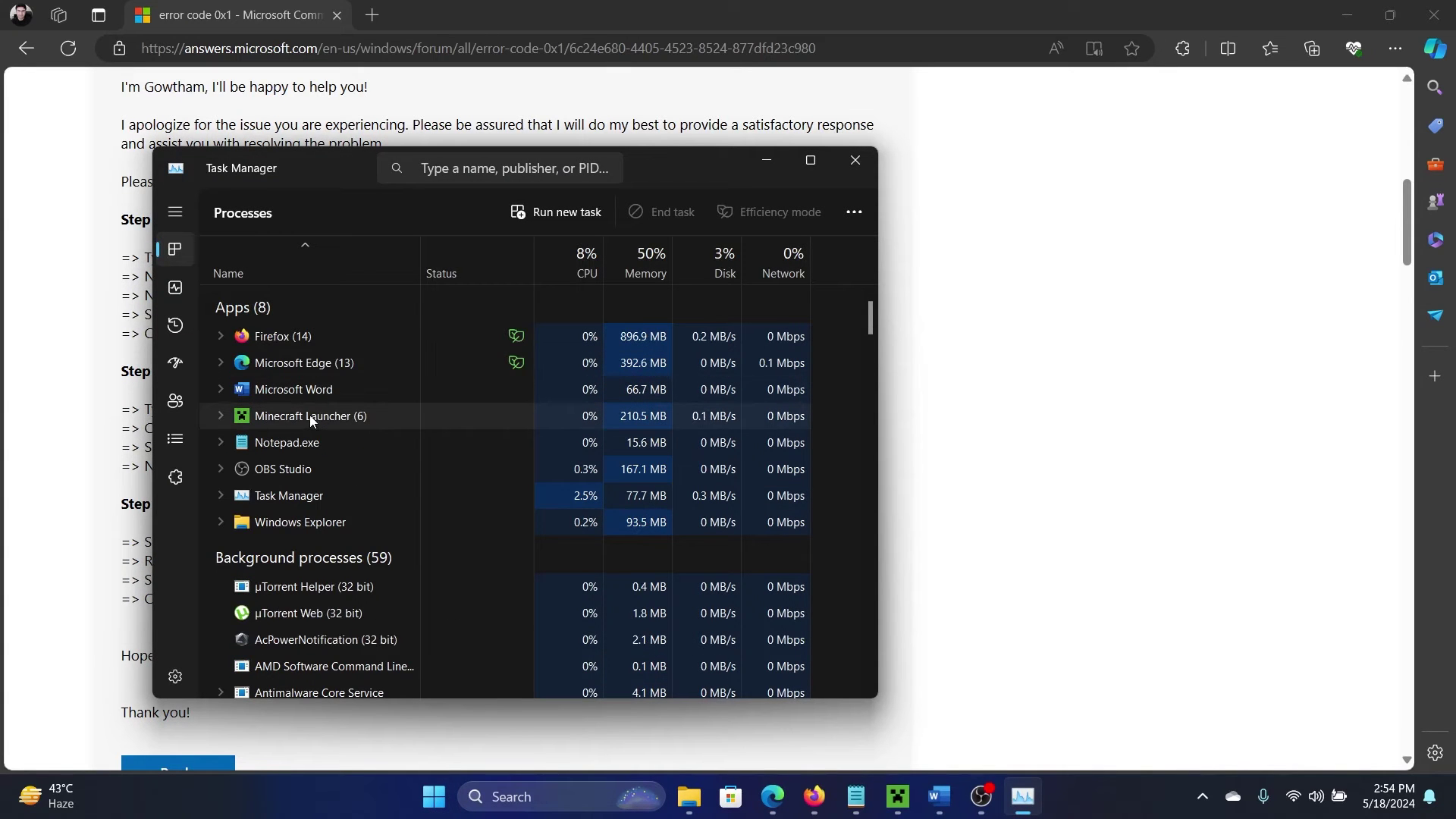
right_click(301, 415)
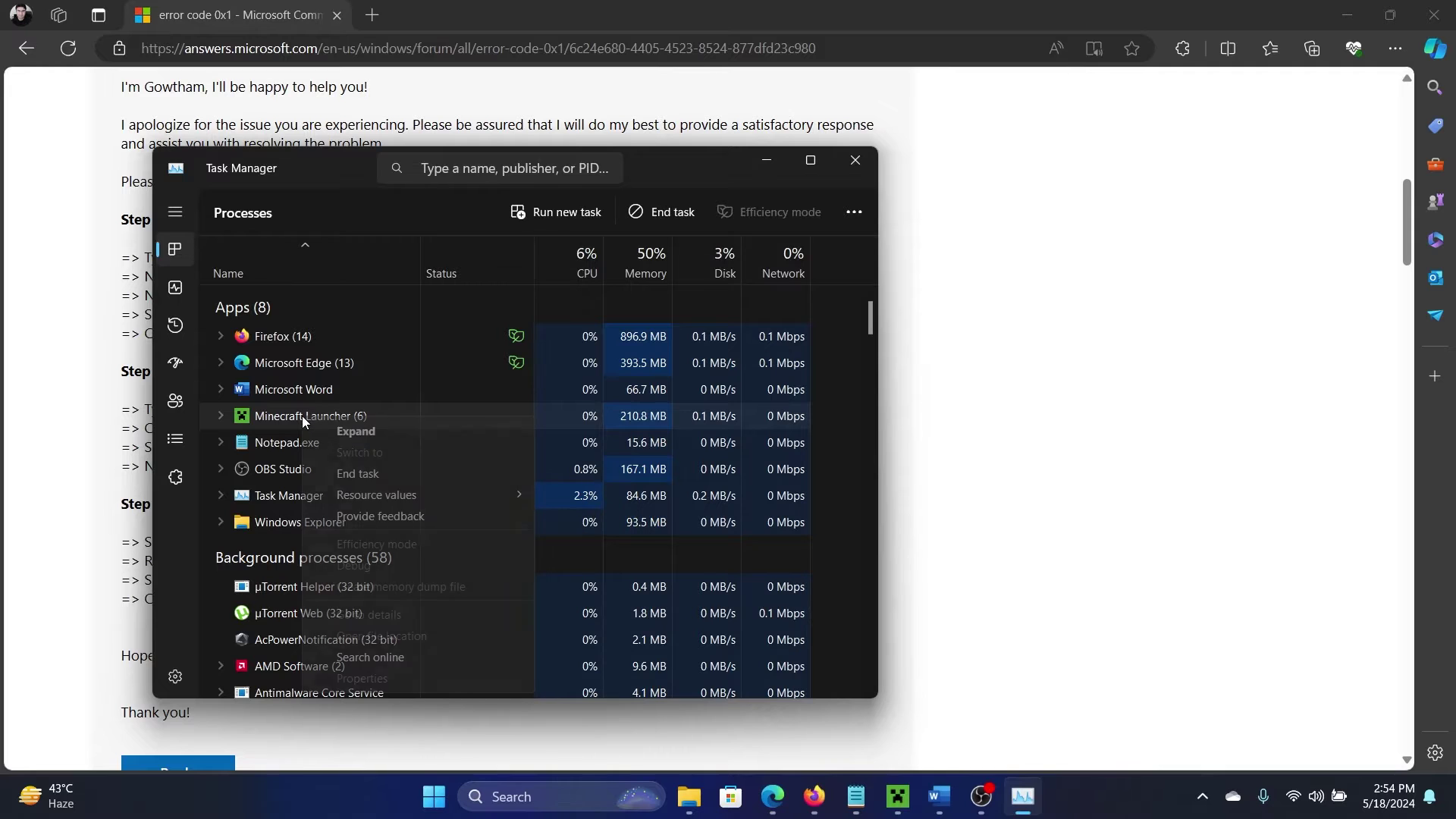
left_click(398, 473)
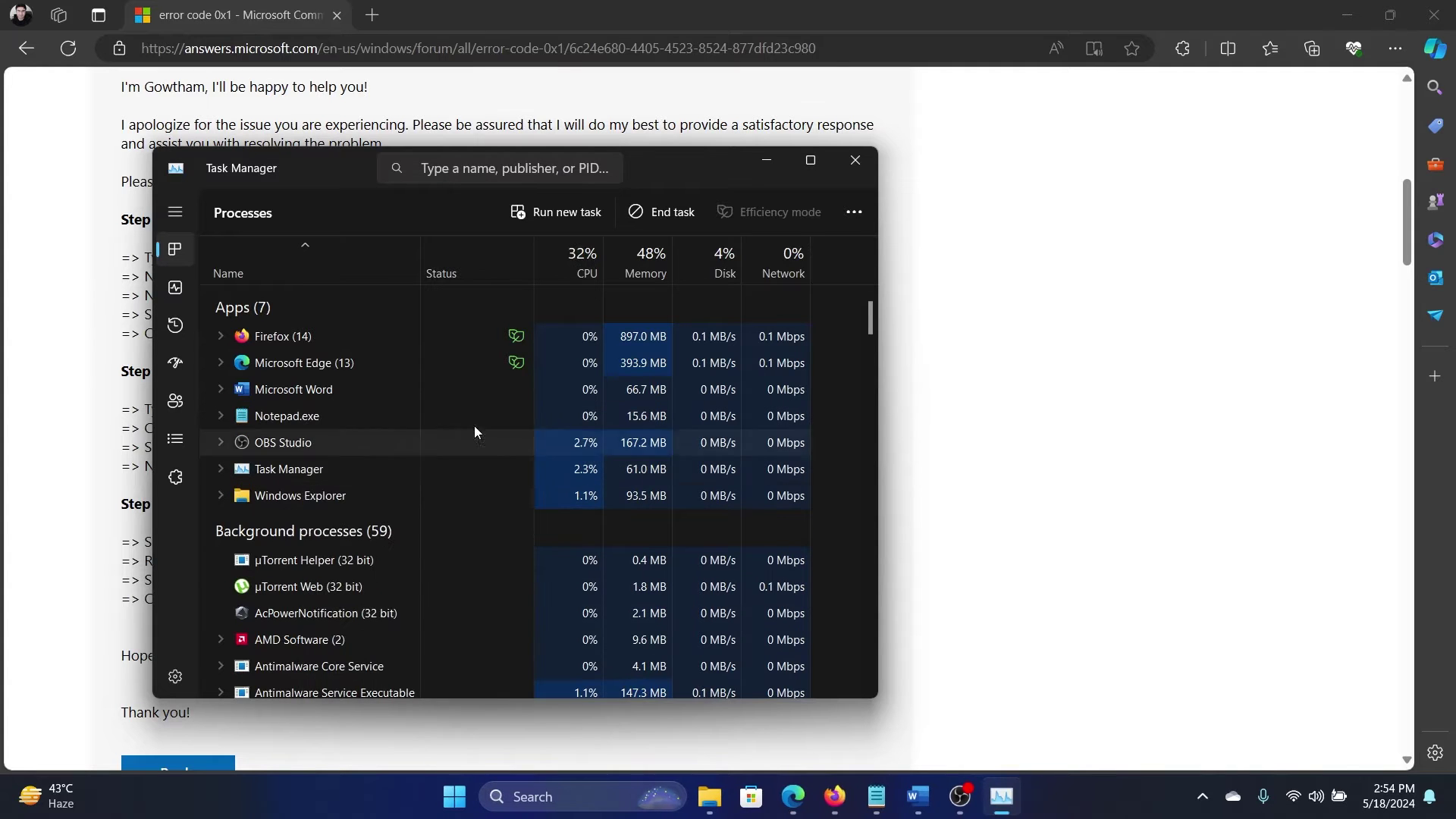
left_click(862, 170)
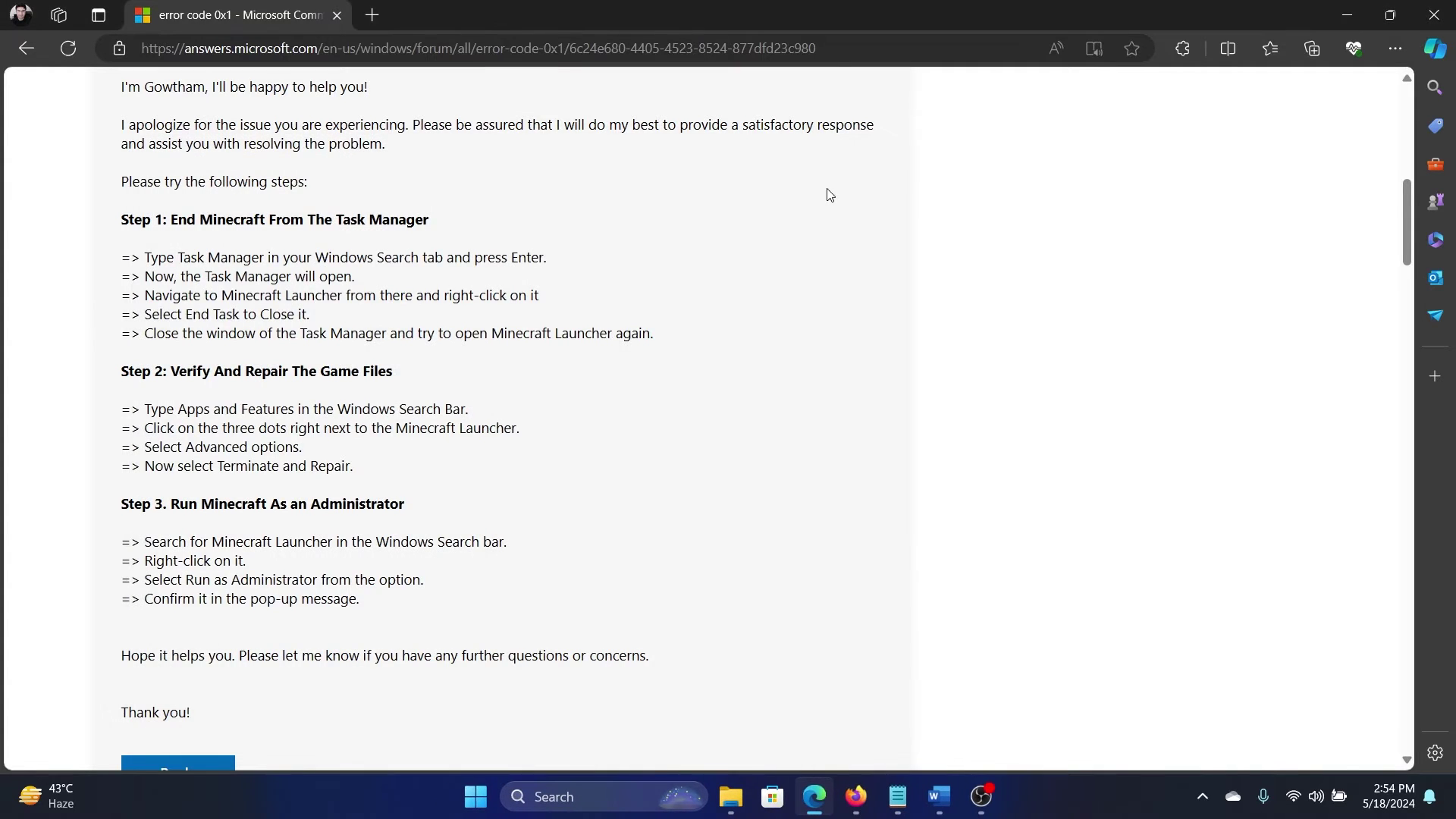
left_click_drag(196, 374, 430, 379)
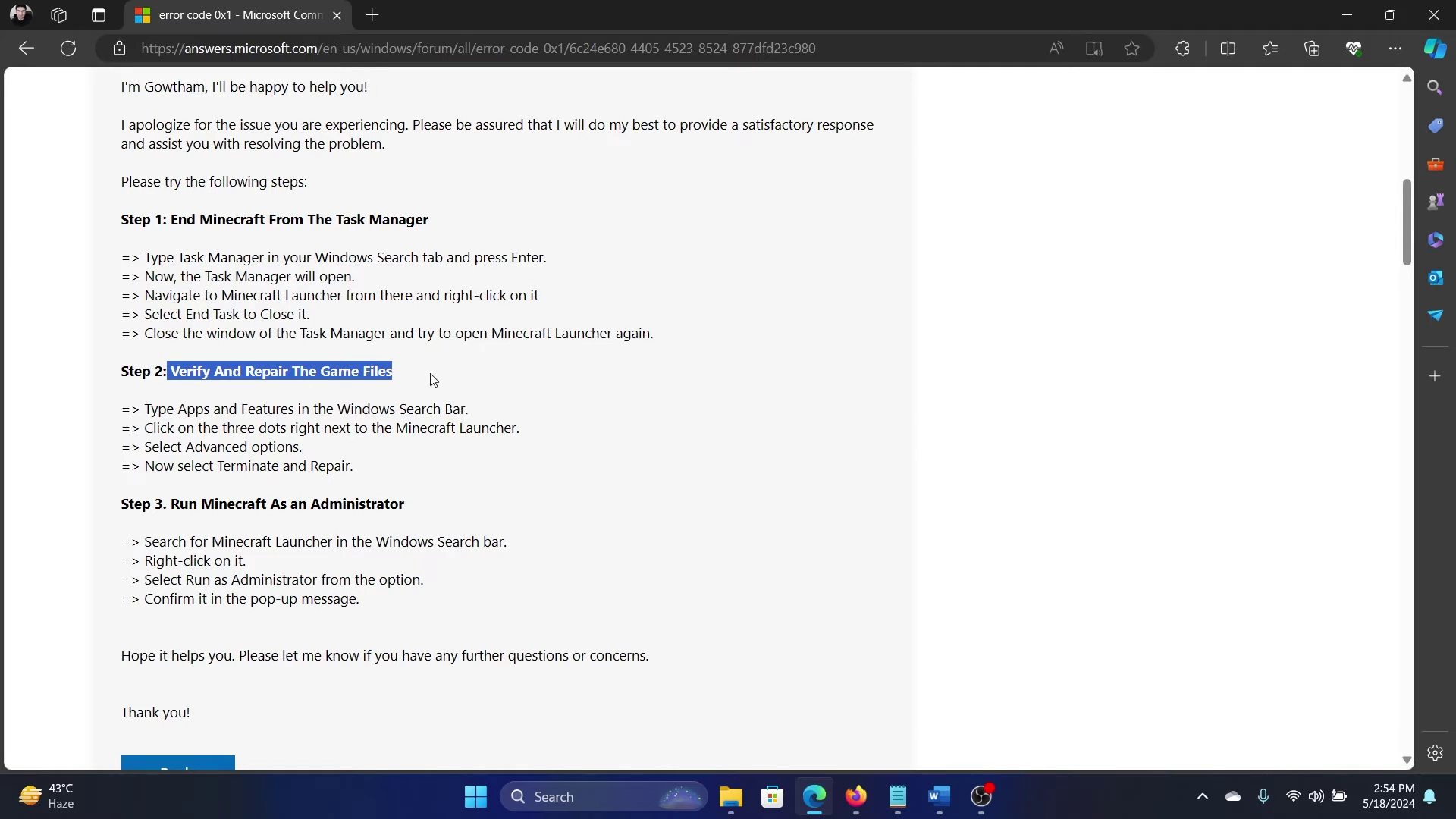
left_click(422, 476)
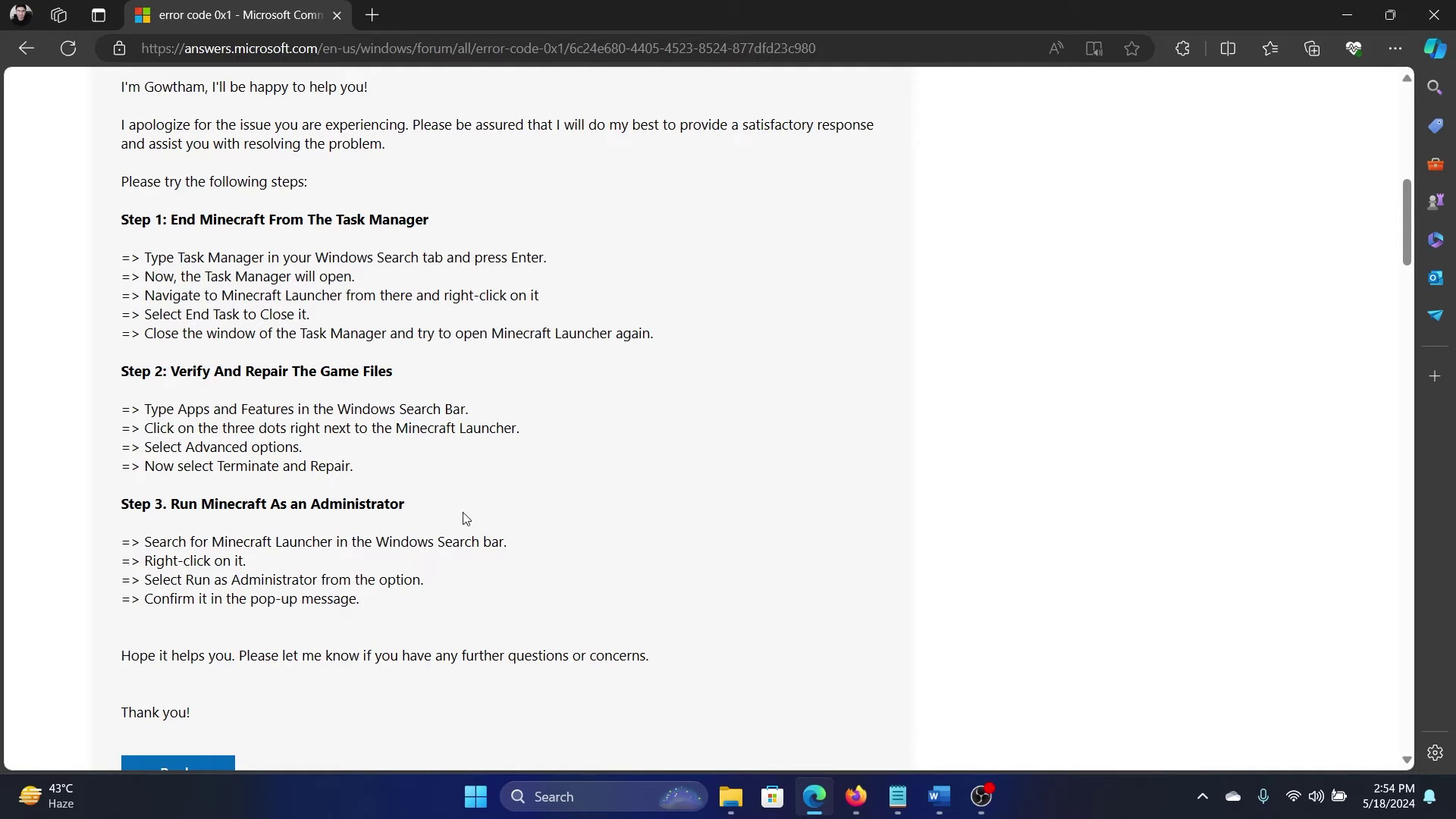
left_click_drag(396, 428, 517, 427)
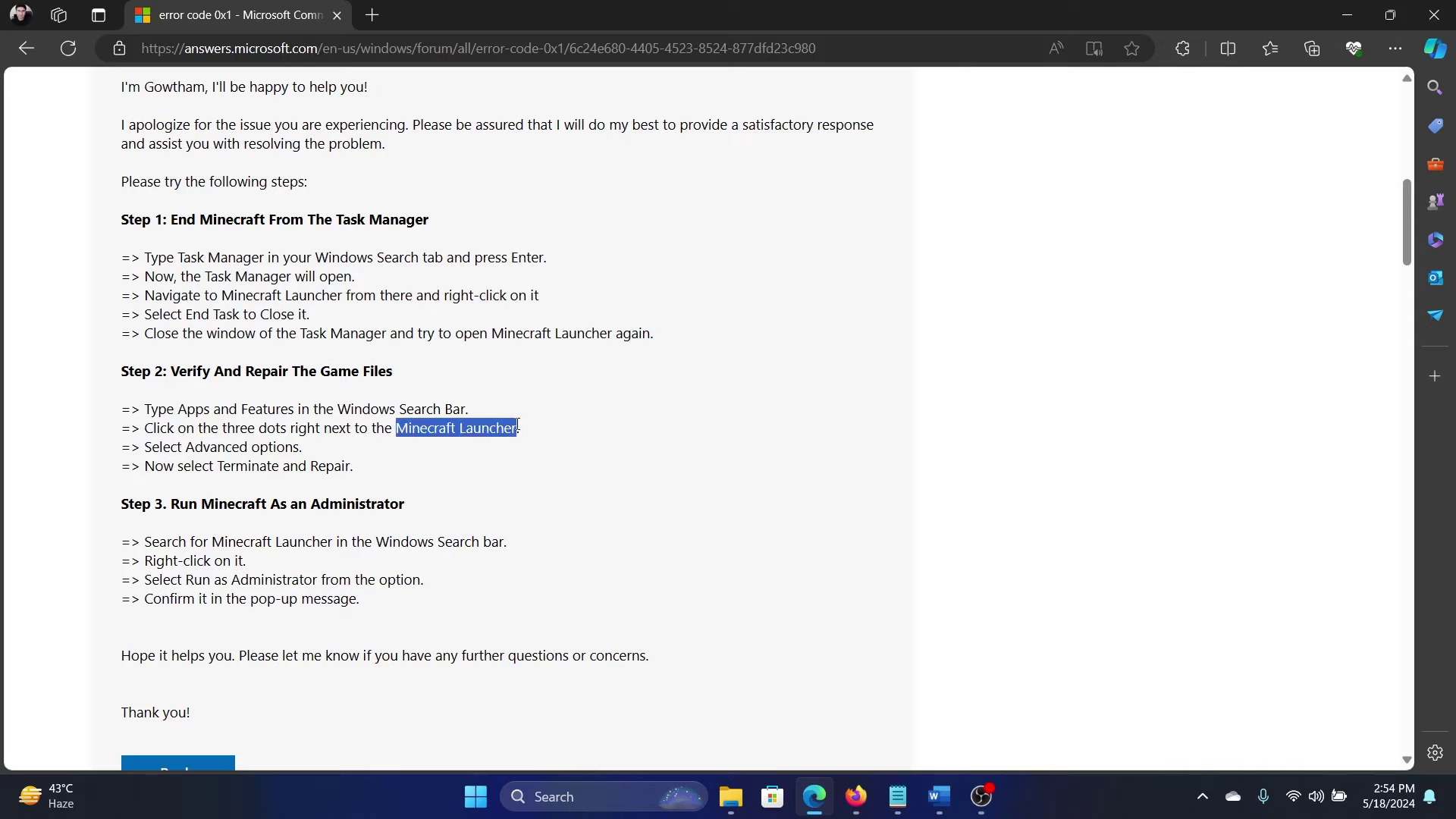
left_click(606, 790)
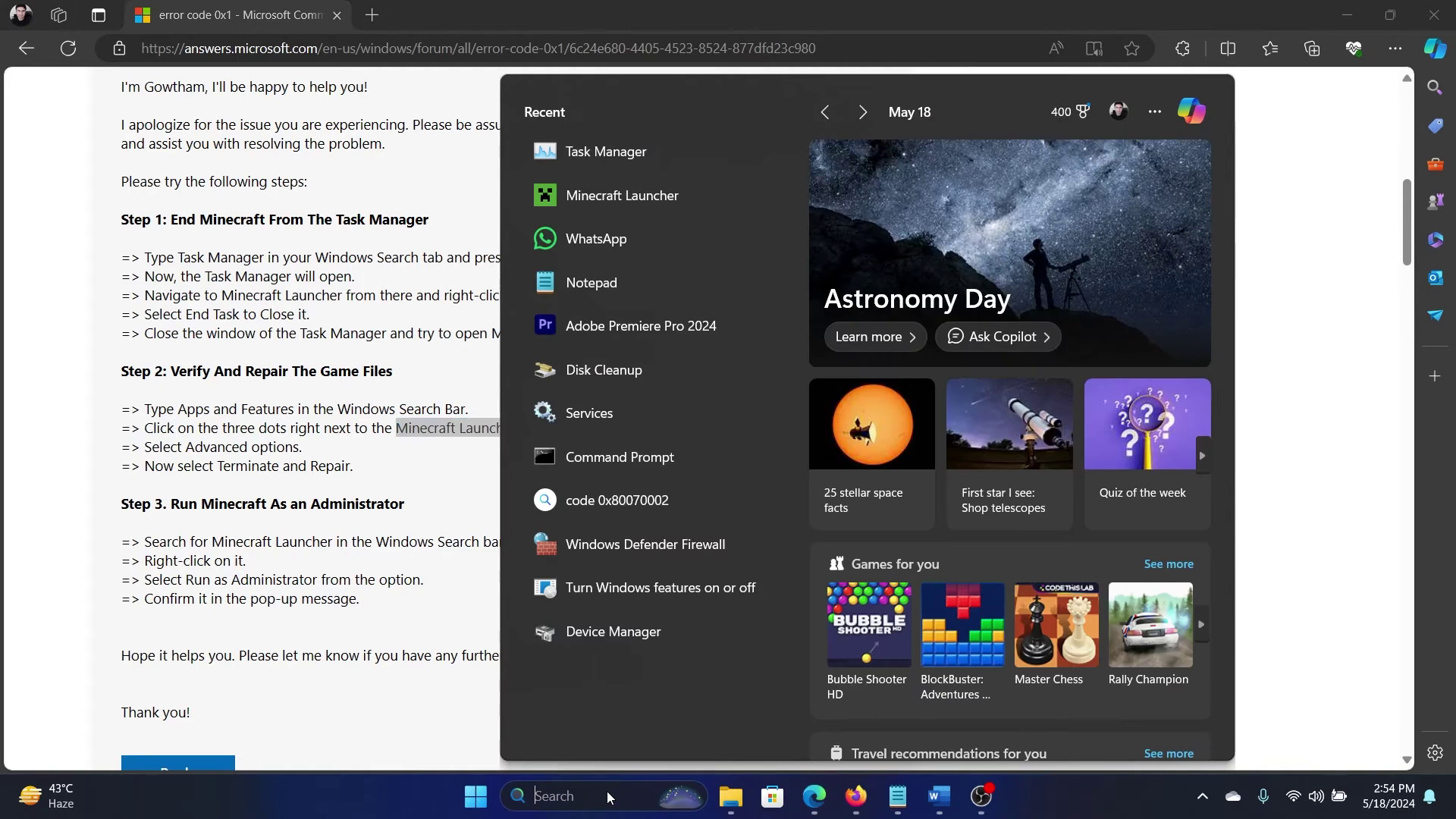
type("microsoft Store")
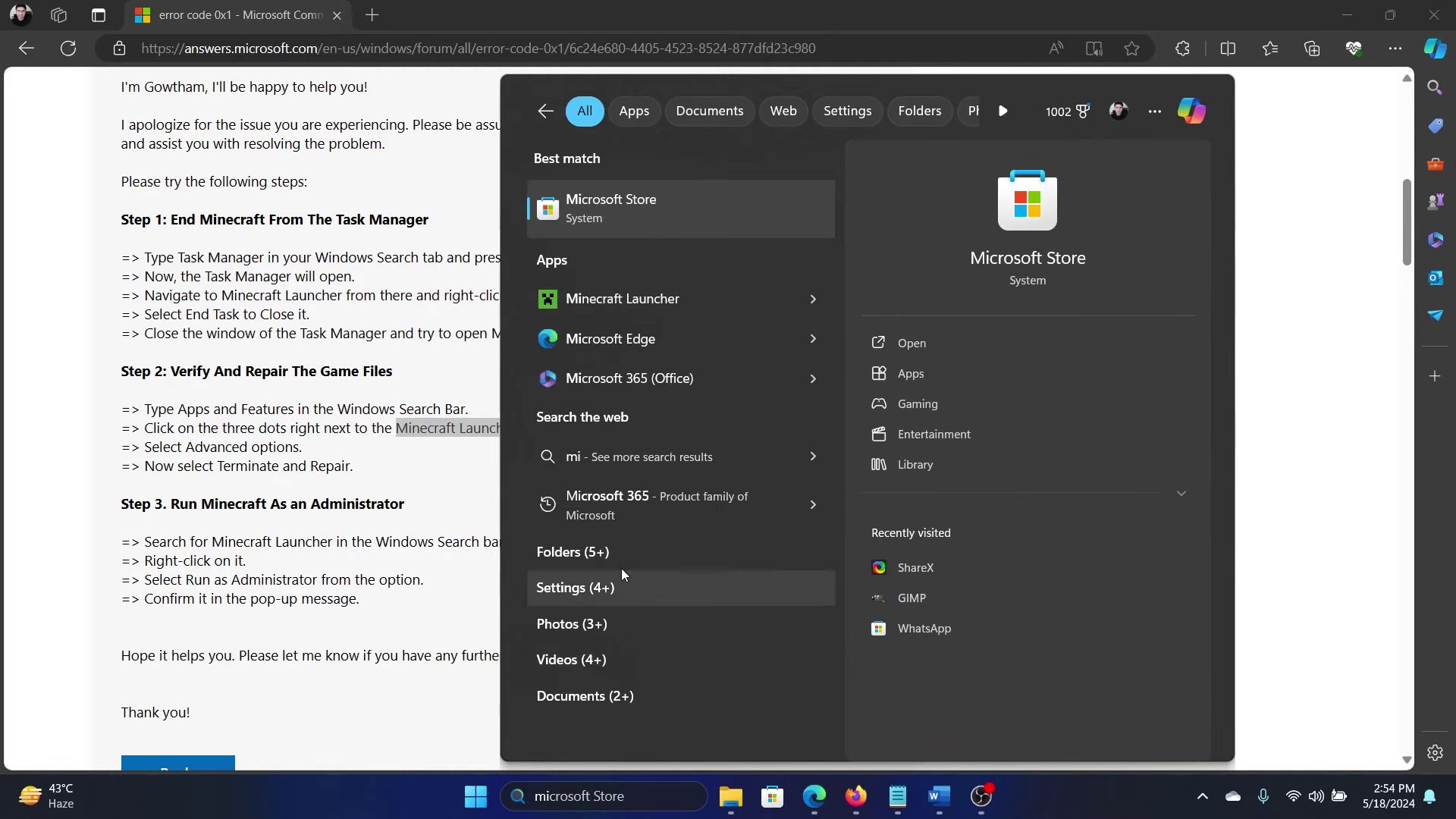
- Select Minecraft Launcher in the search results and open its App settings page
left_click(814, 298)
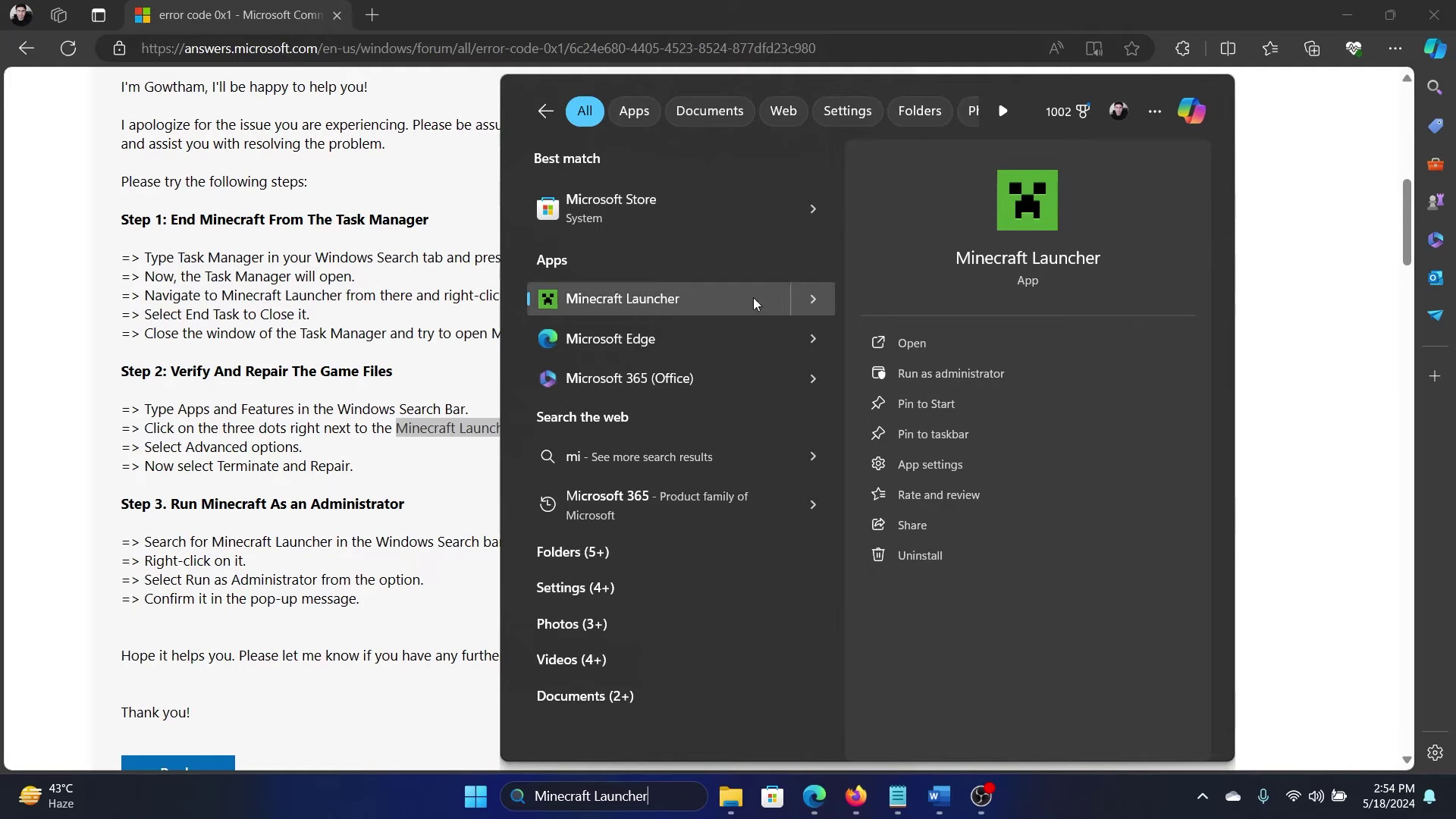
left_click(965, 464)
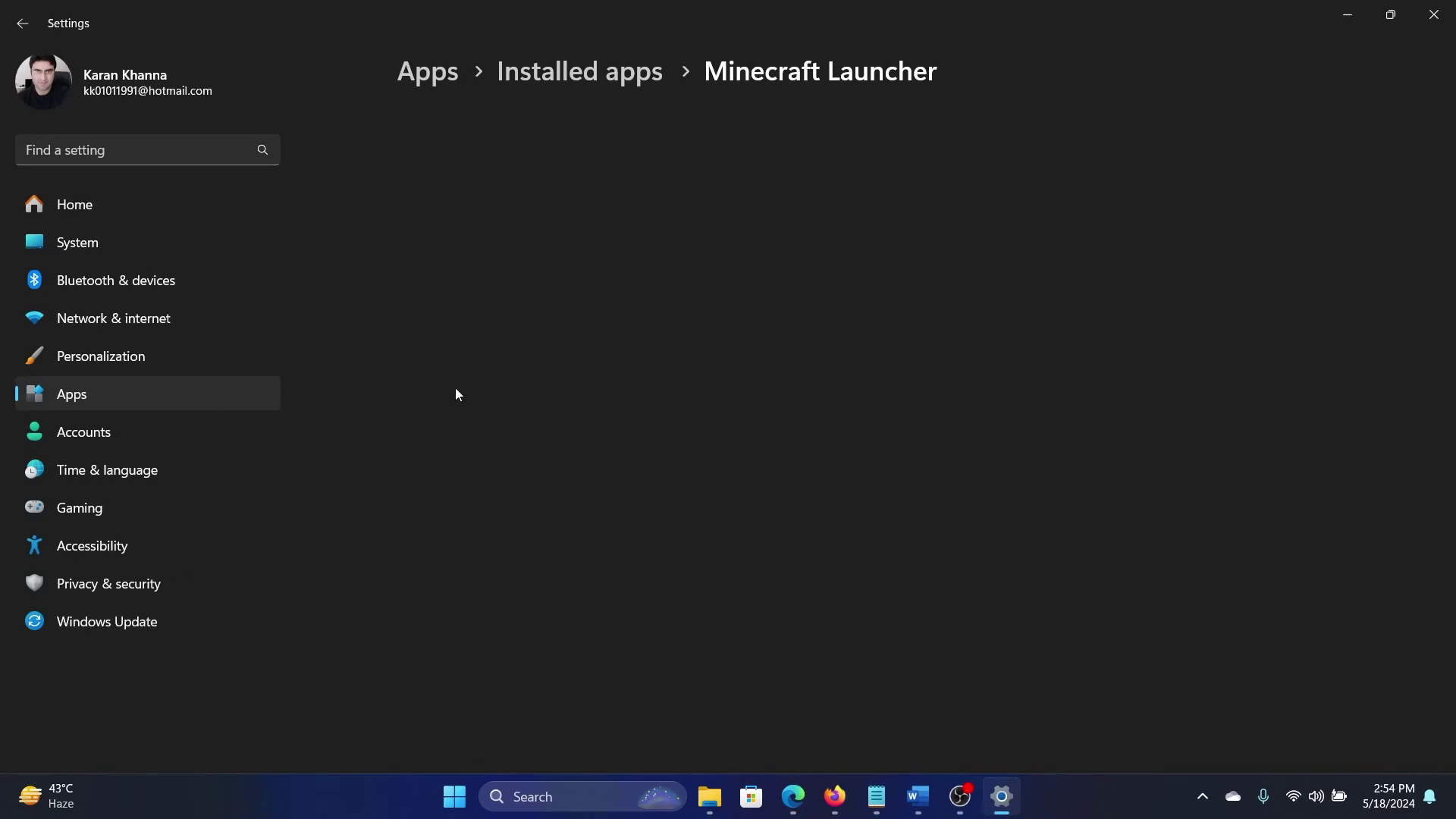
scroll(532, 433, "down", 3)
scroll(518, 466, "down", 5)
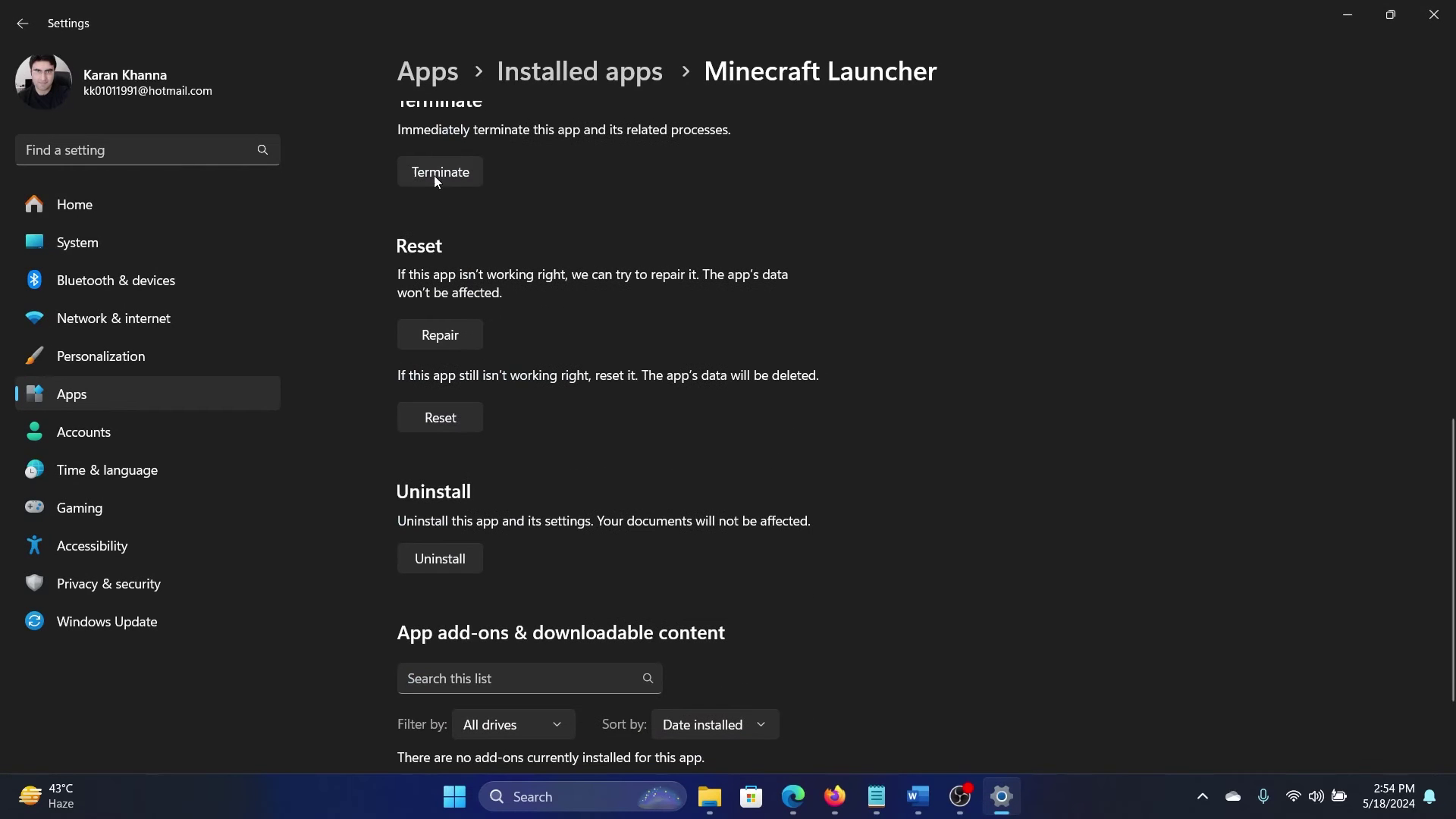
- Repair Minecraft Launcher, reset its app data after confirming, then close Settings
left_click(465, 338)
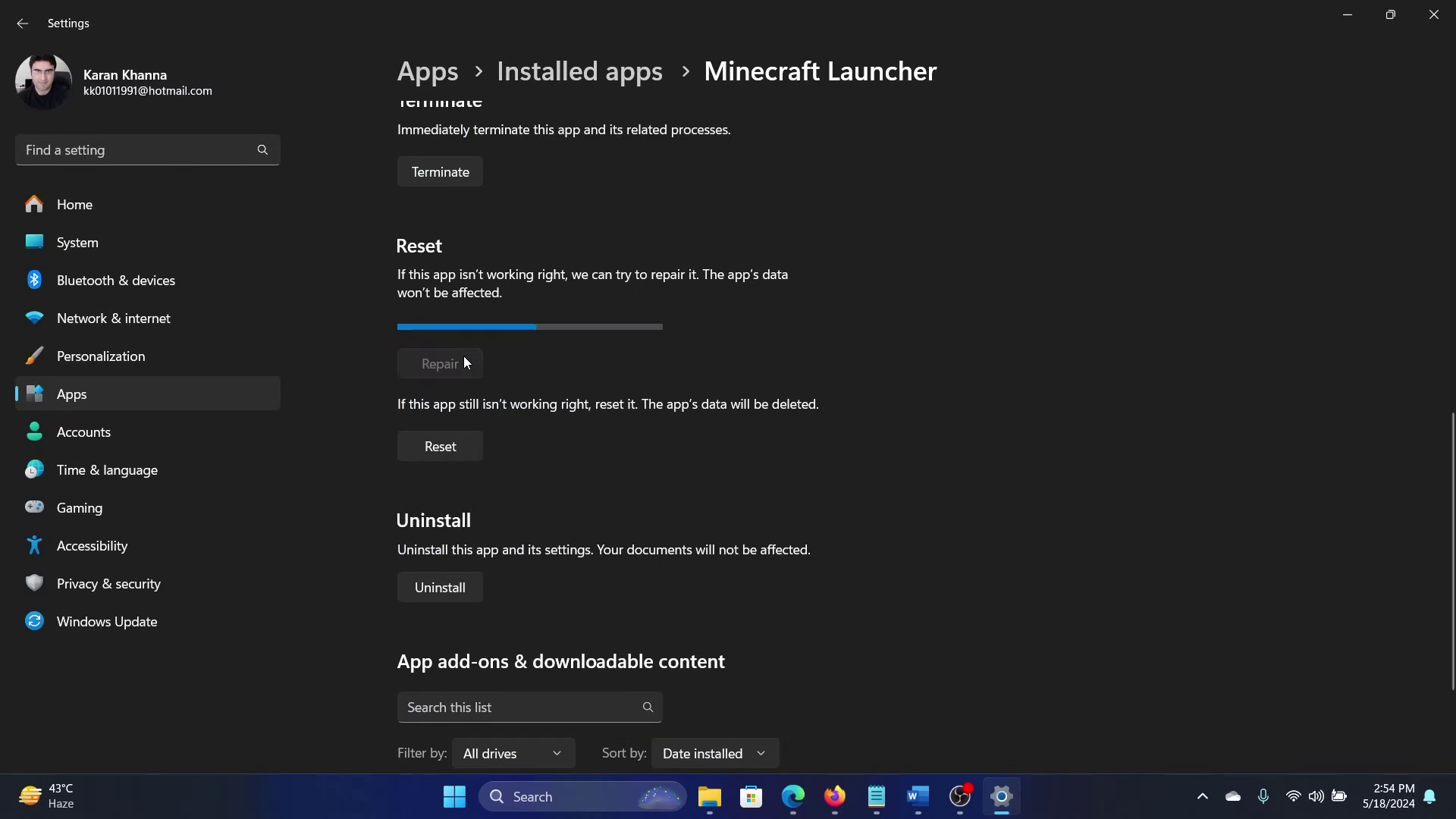
left_click(453, 420)
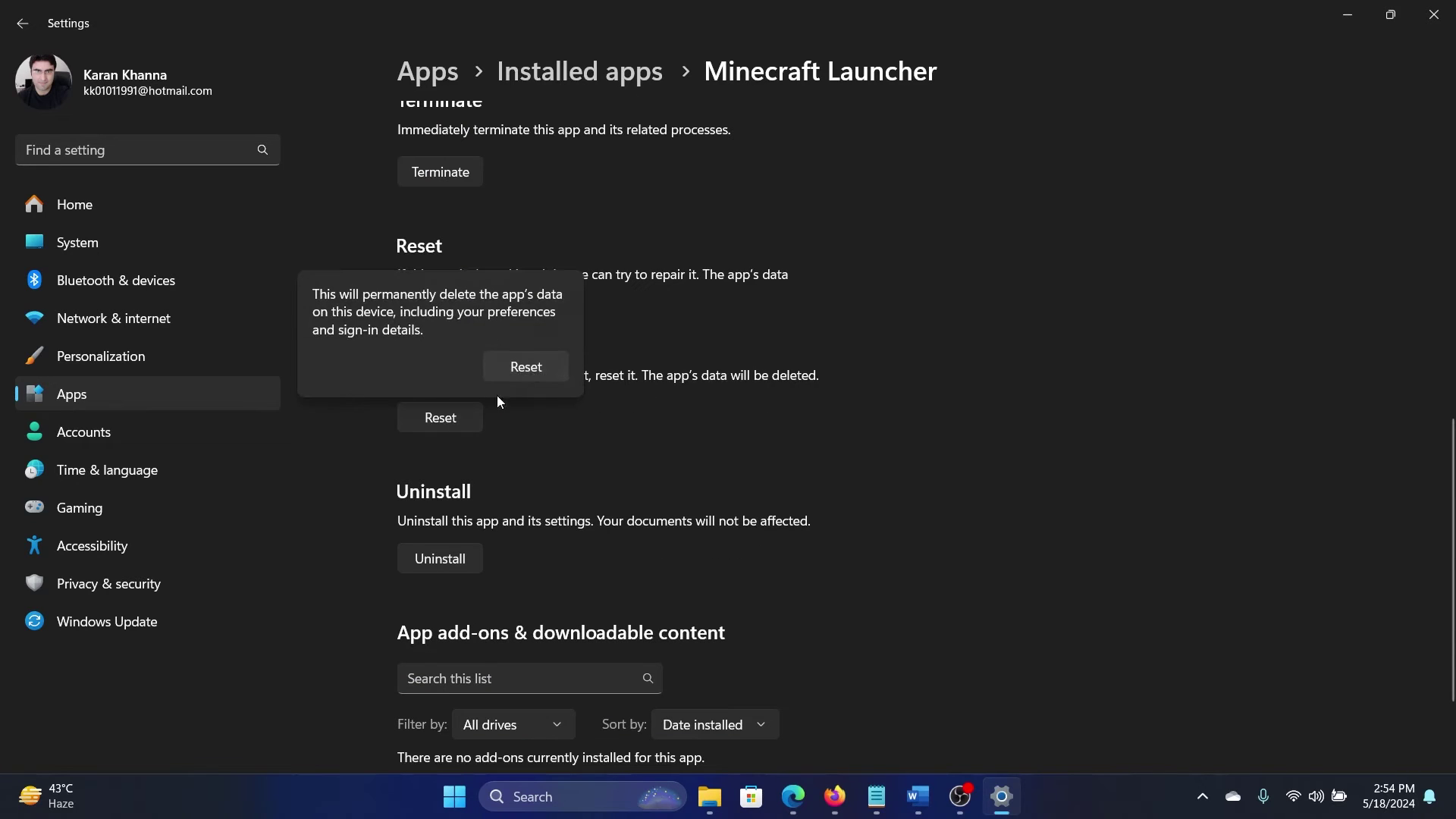
left_click(526, 364)
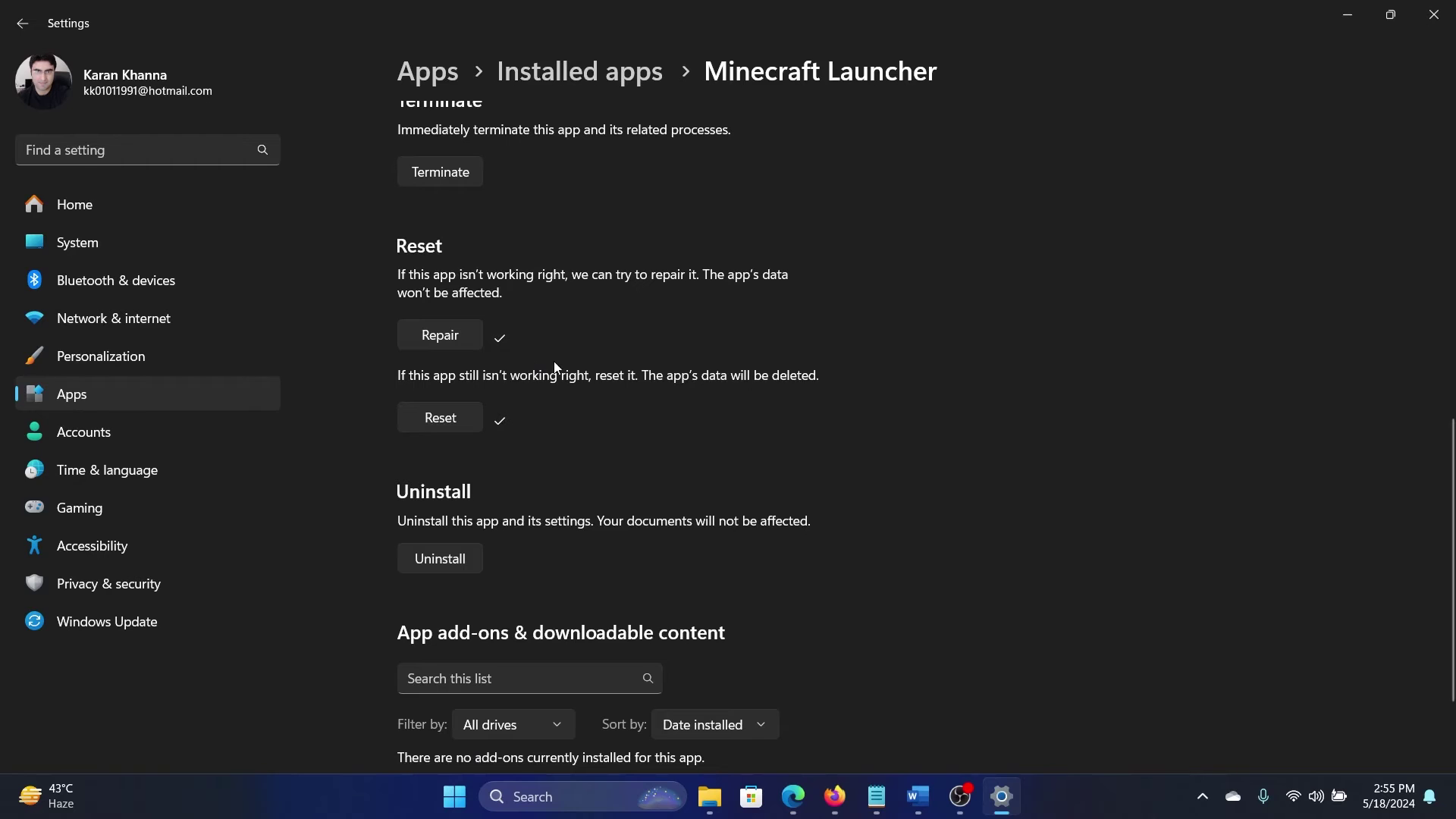
left_click(1434, 16)
- Highlight the Step 3 heading on the forum page
left_click(335, 464)
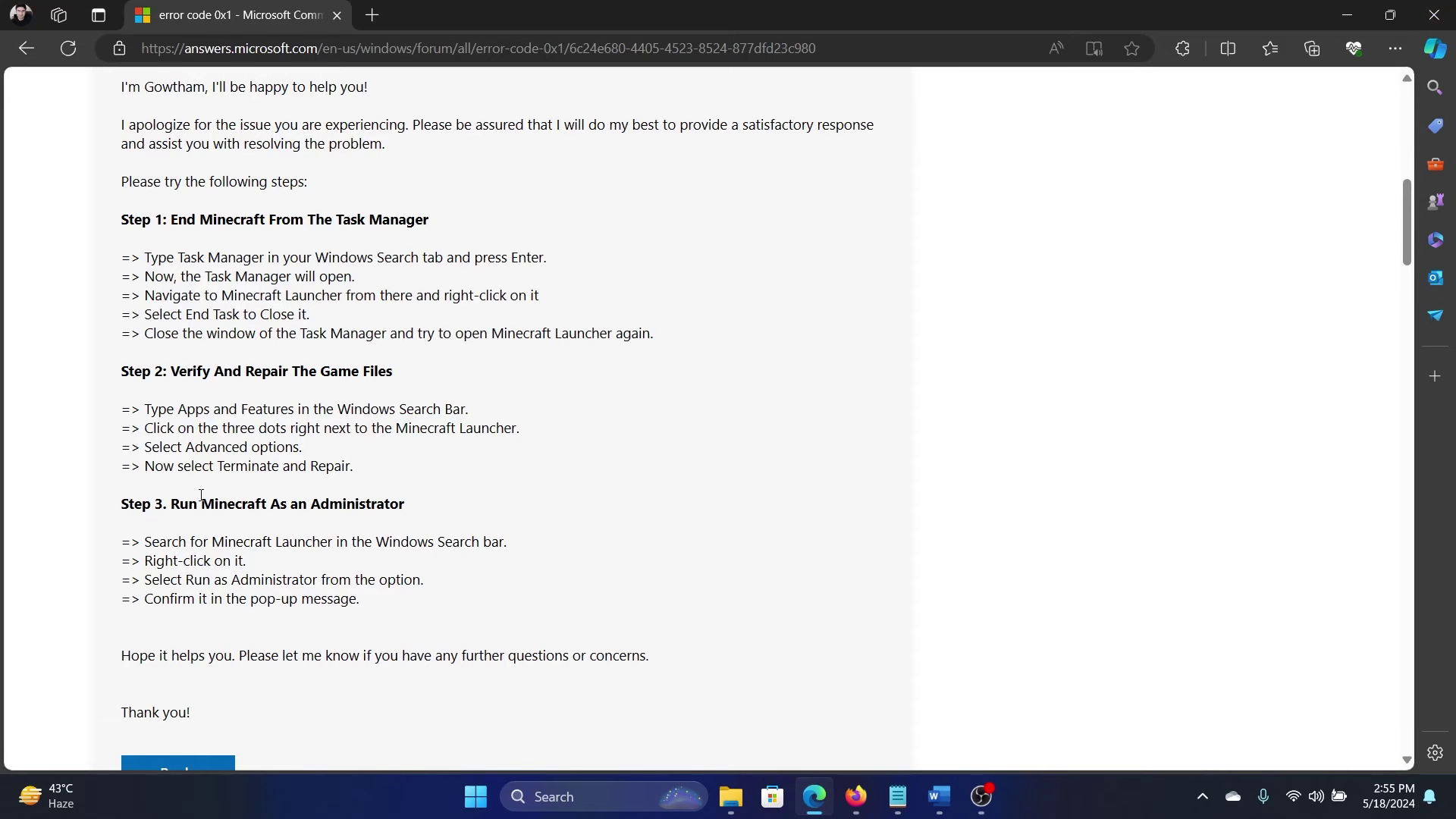
left_click_drag(173, 502, 406, 508)
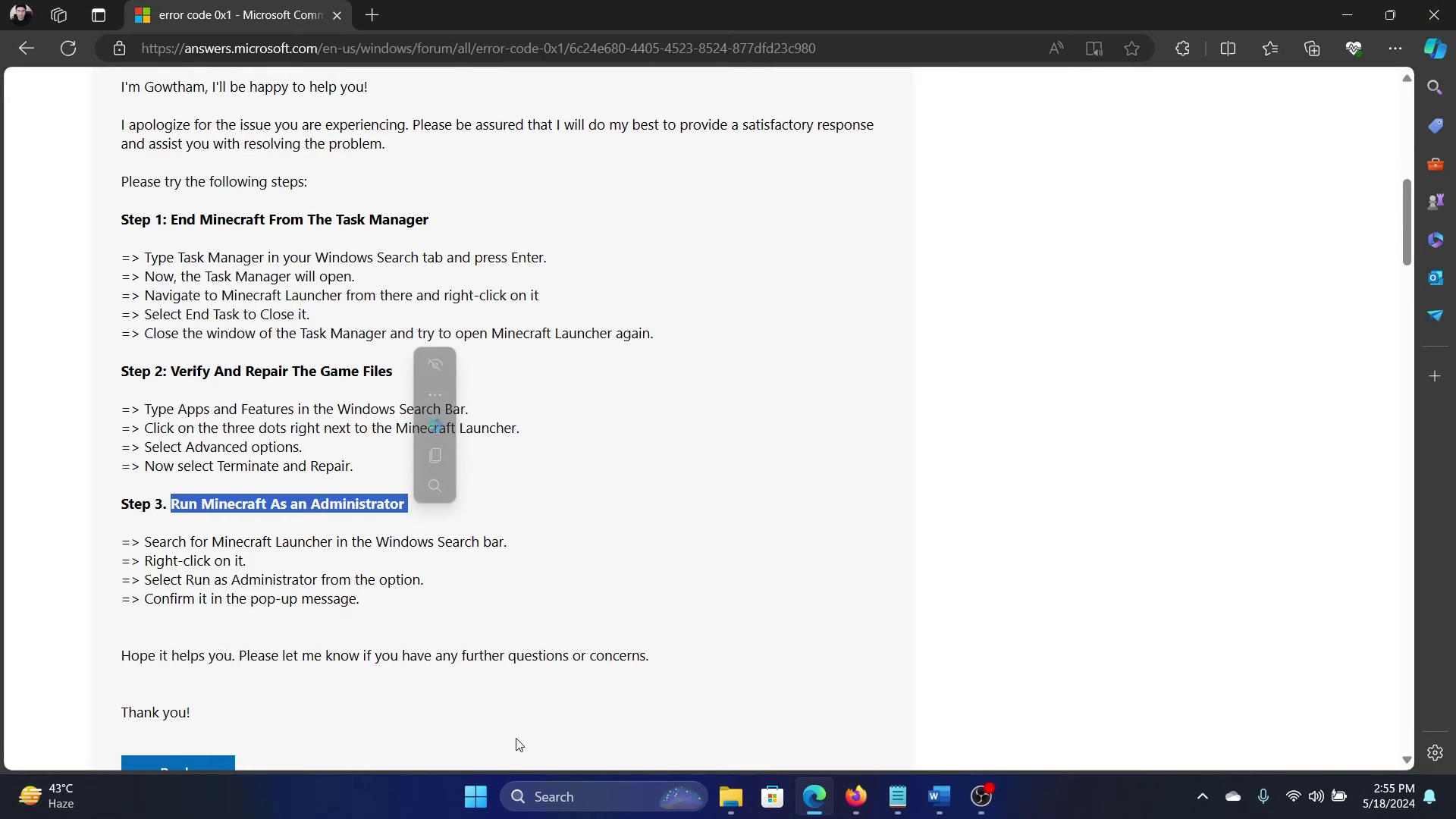
left_click(559, 797)
type("minecraft Launcher")
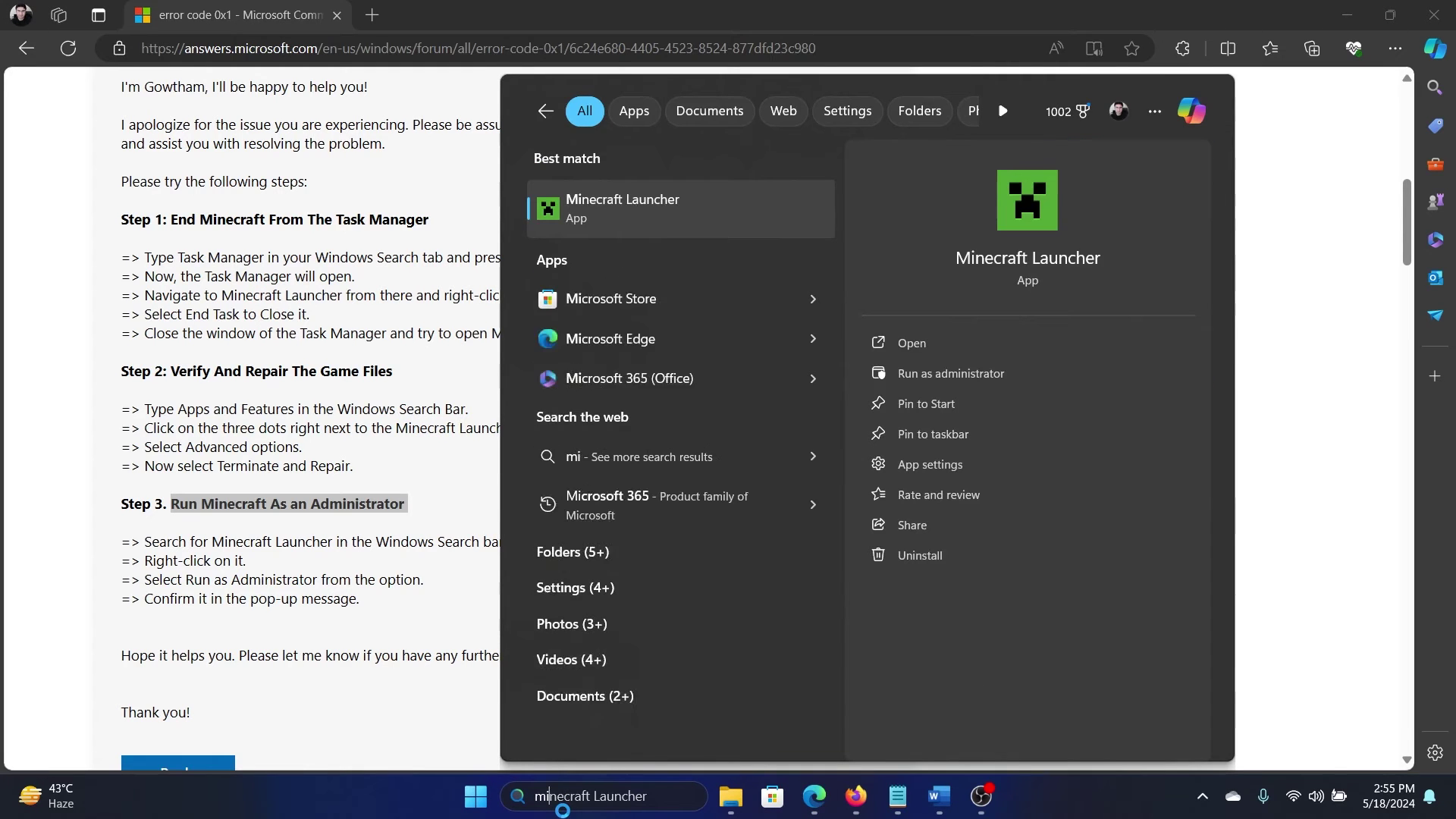
- Run Minecraft Launcher as administrator from the search results pane
left_click(961, 371)
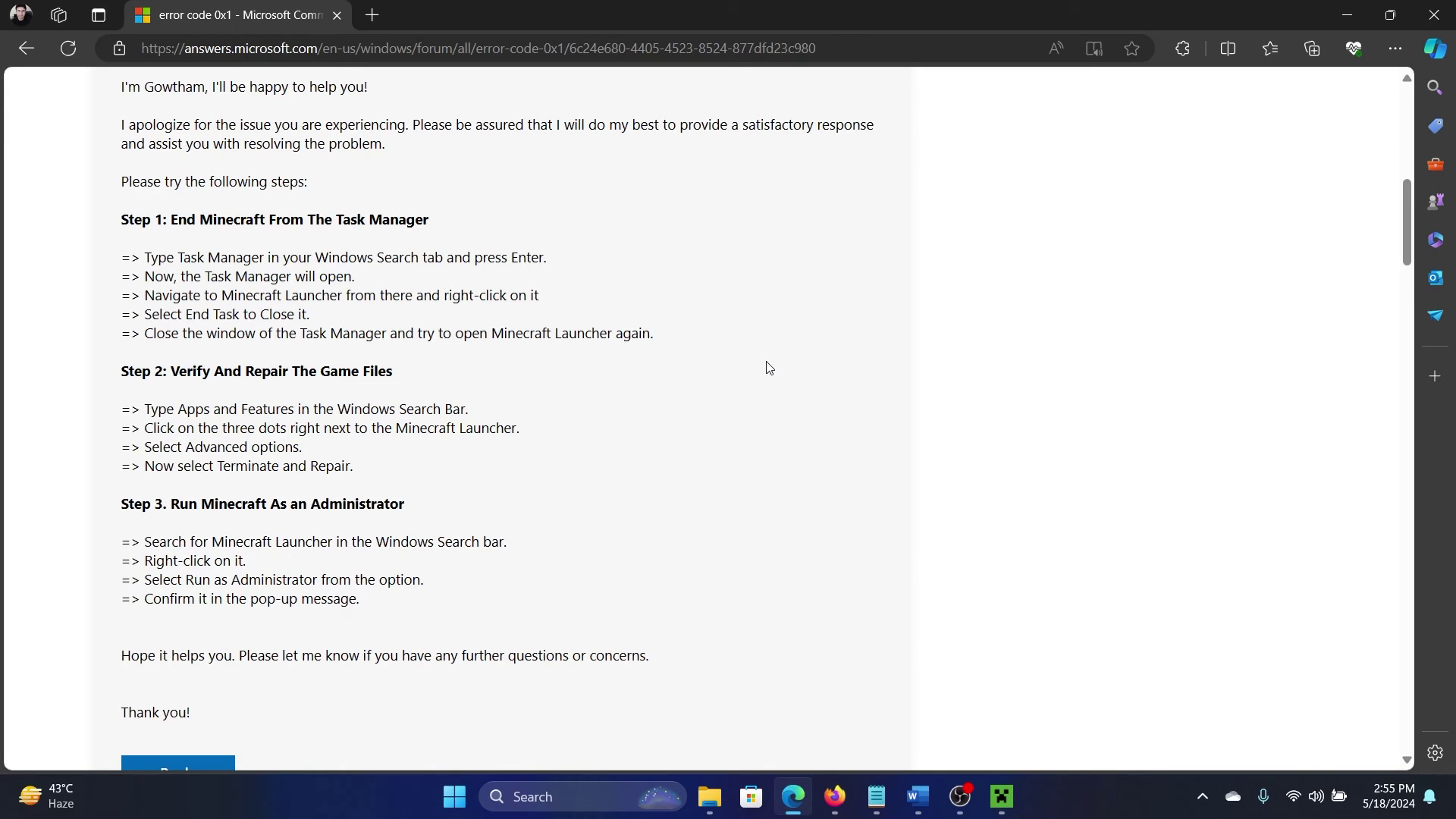
scroll(768, 368, "up", 5)
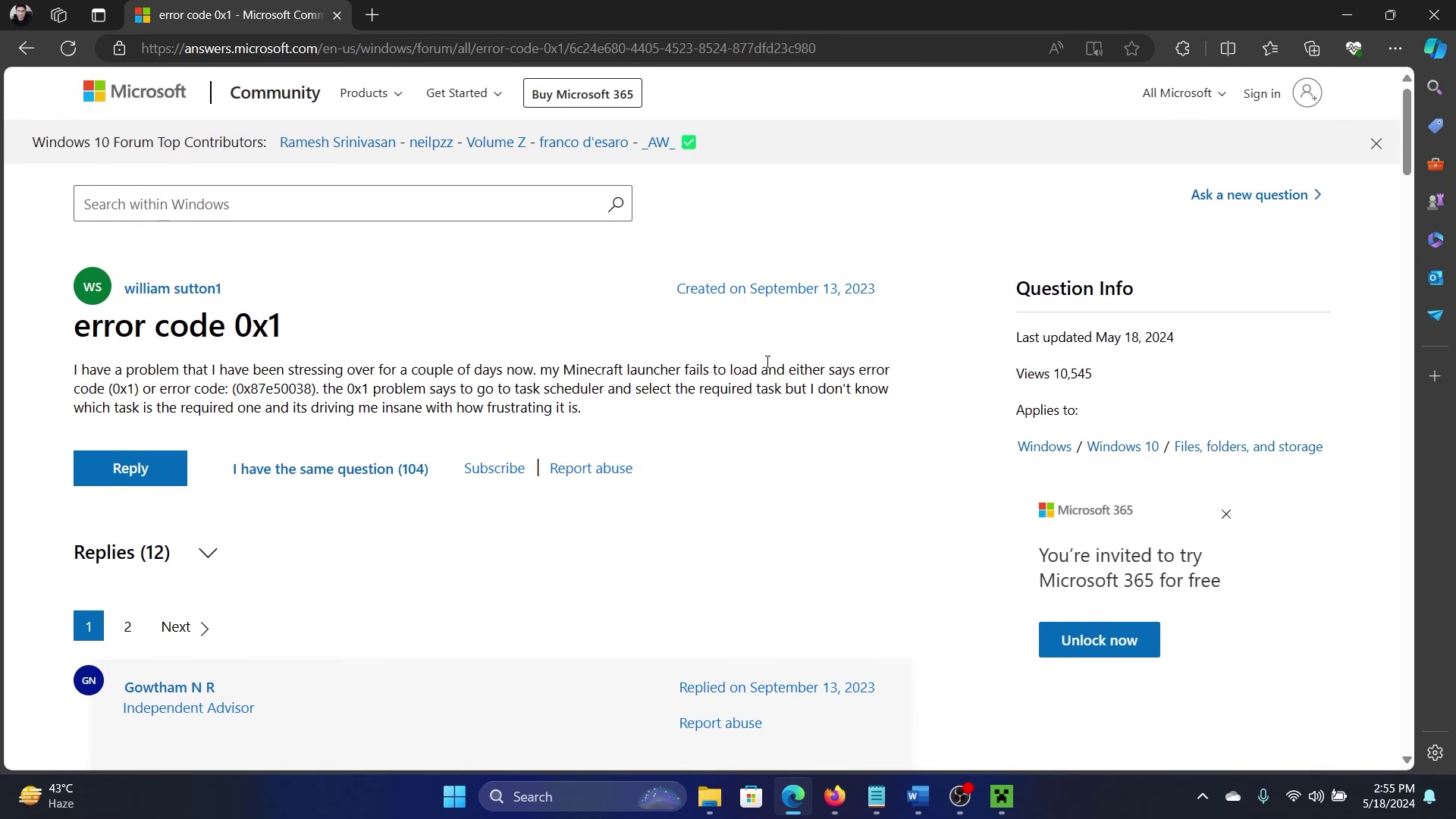